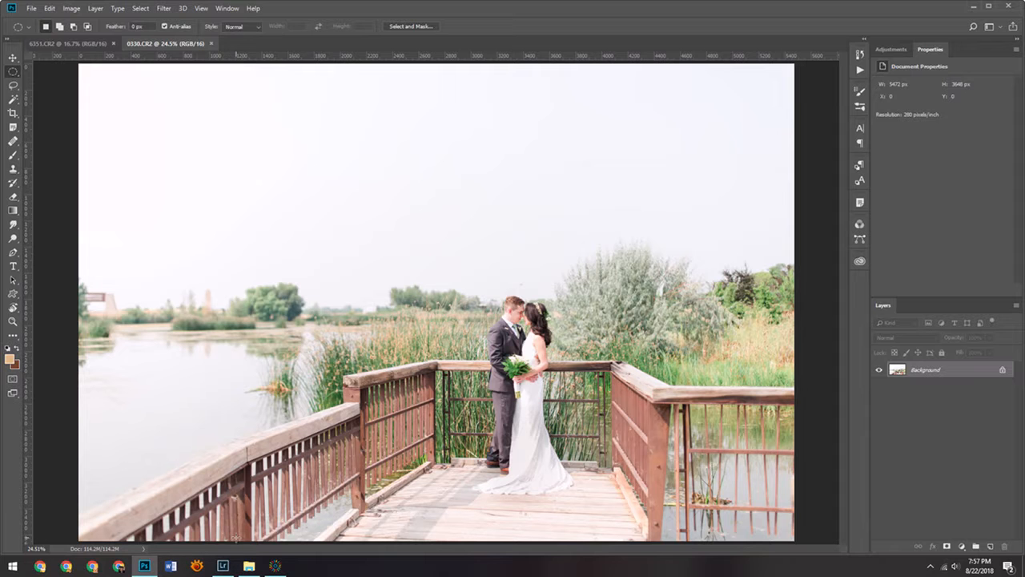
Place cloudy-skies-ewcc-7.jpg from the skies folder into the 0330.CR2 wedding photo.
left_click(250, 565)
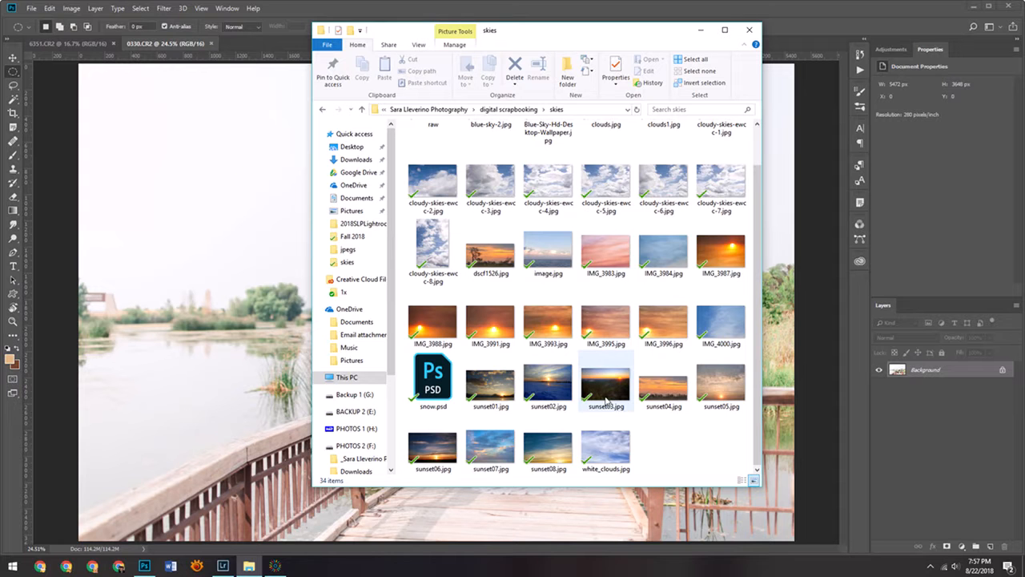
scroll(677, 446, "up", 1)
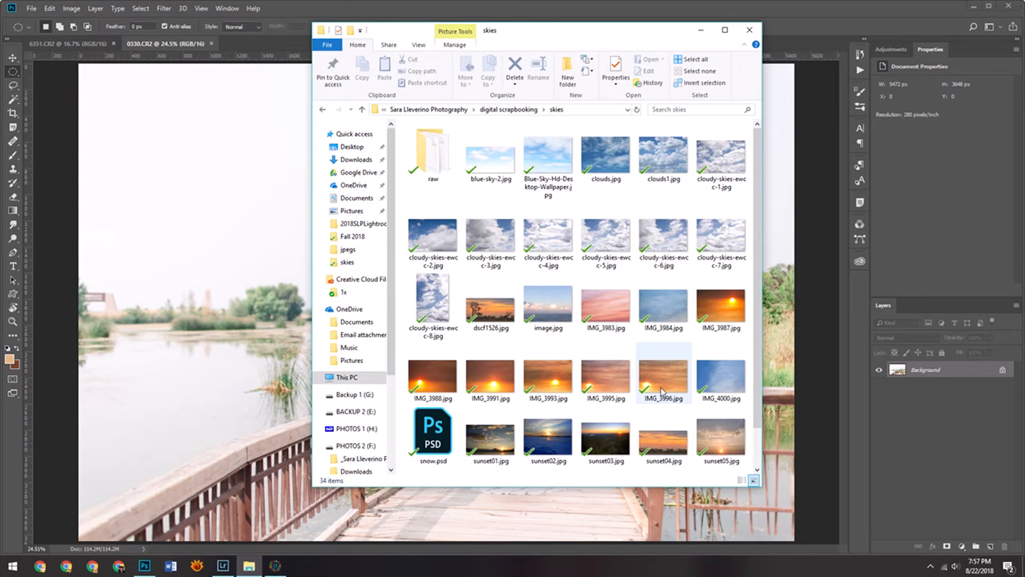
scroll(662, 391, "down", 1)
scroll(661, 391, "up", 1)
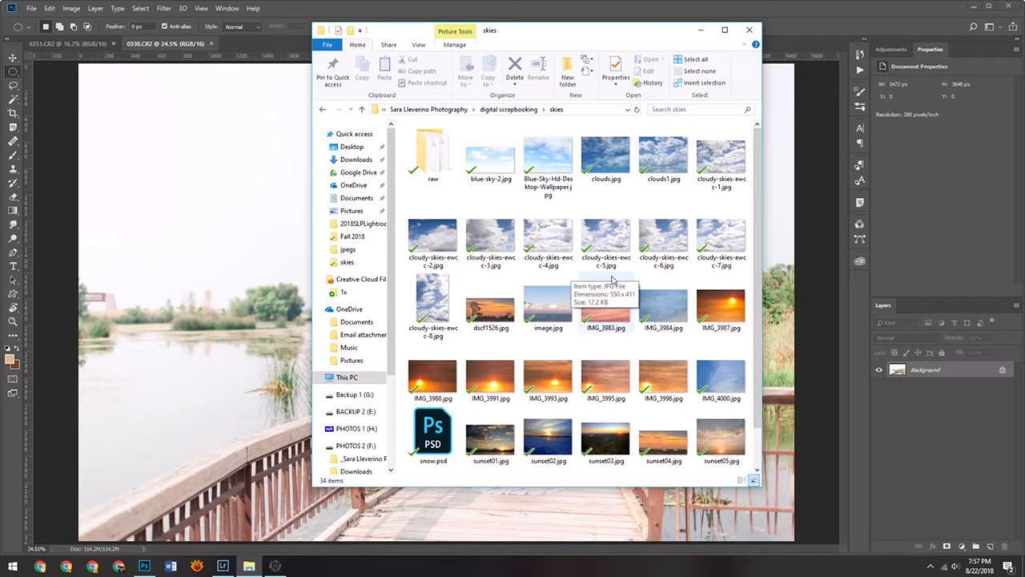
scroll(687, 291, "down", 1)
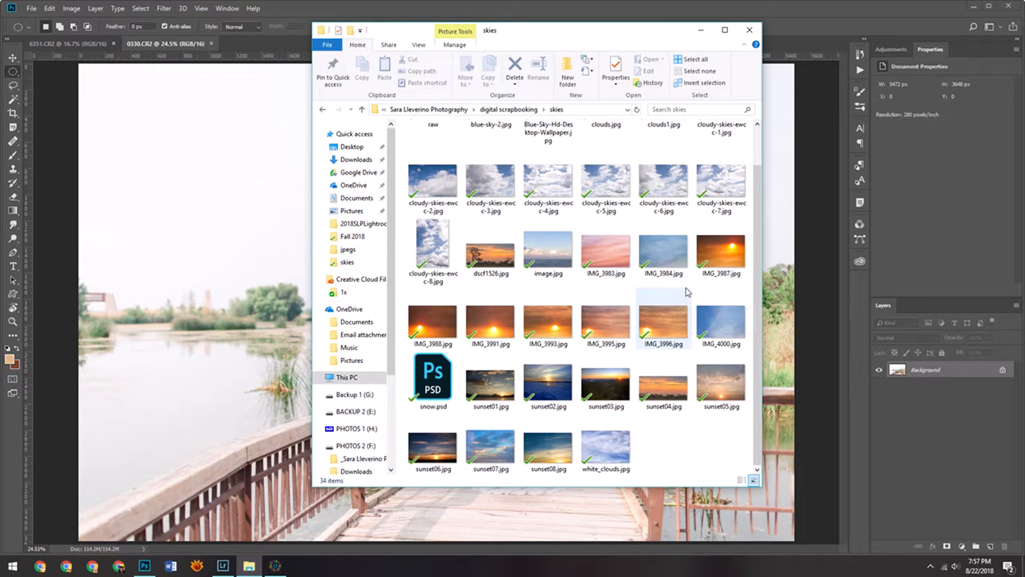
scroll(615, 323, "up", 1)
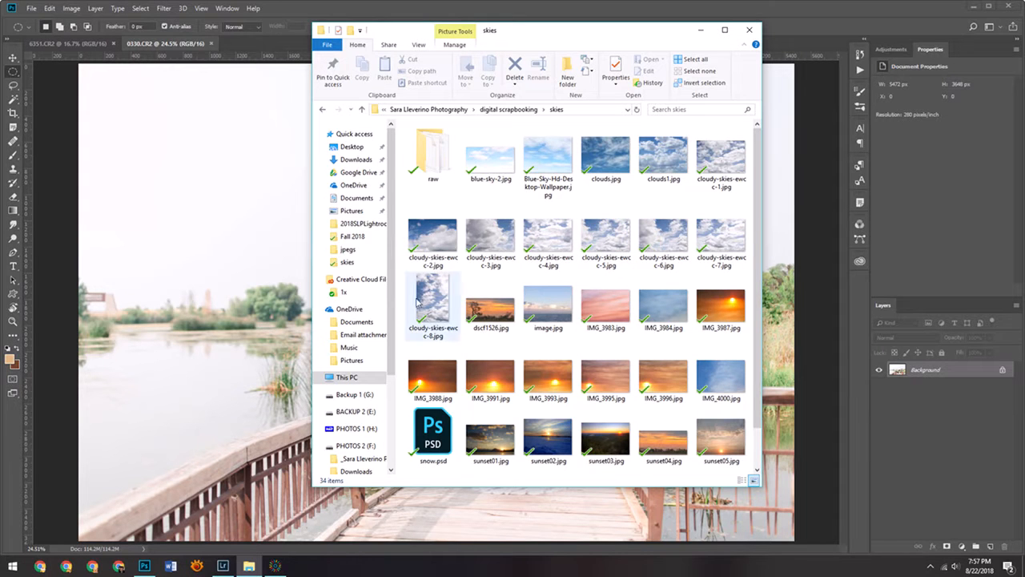
left_click(719, 236)
left_click(235, 182)
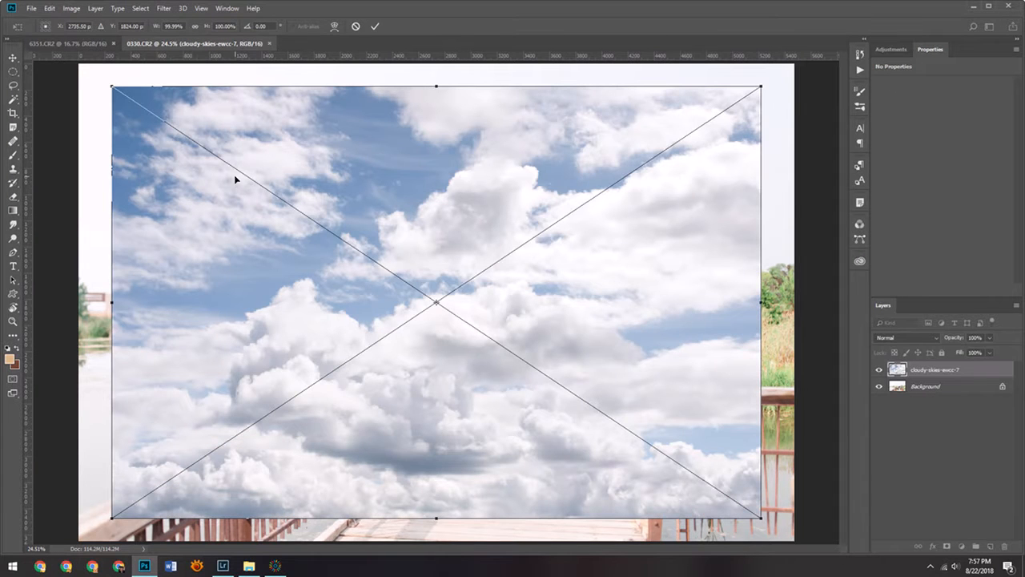
Align the placed cloud image with the photo's upper-left corner and scale it to cover the whole canvas.
left_click_drag(355, 160, 320, 138)
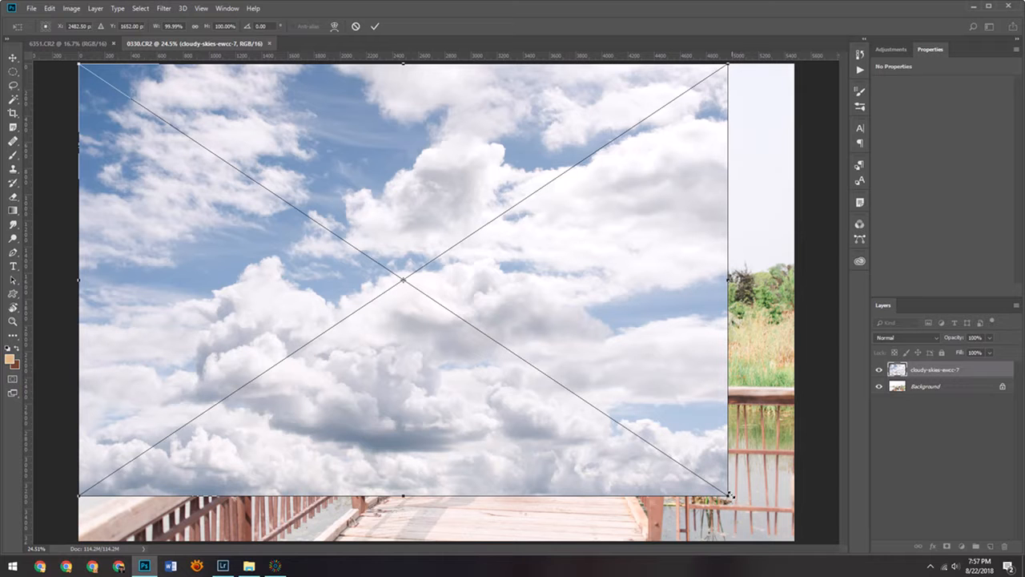
left_click_drag(728, 494, 795, 541)
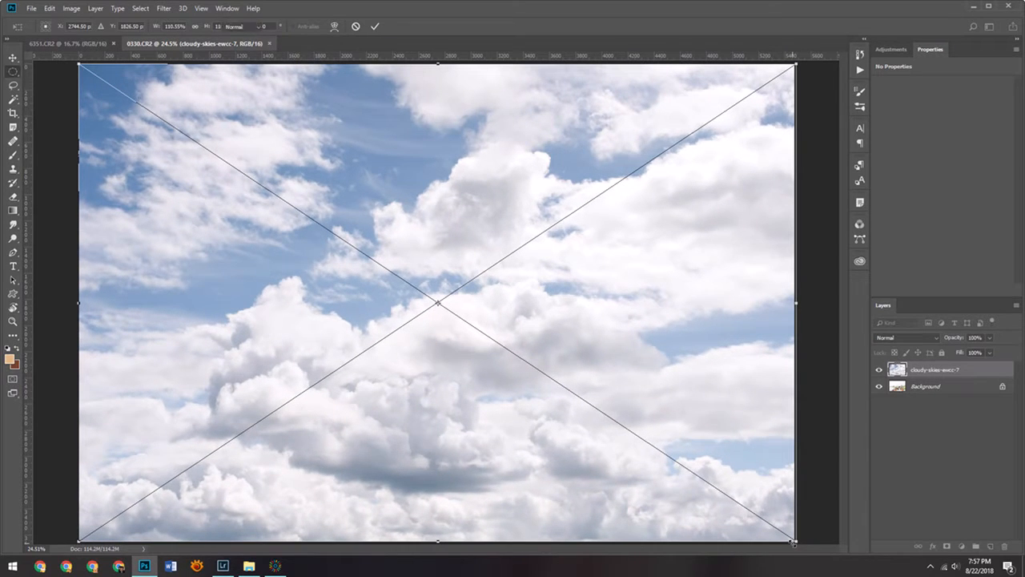
key("Return")
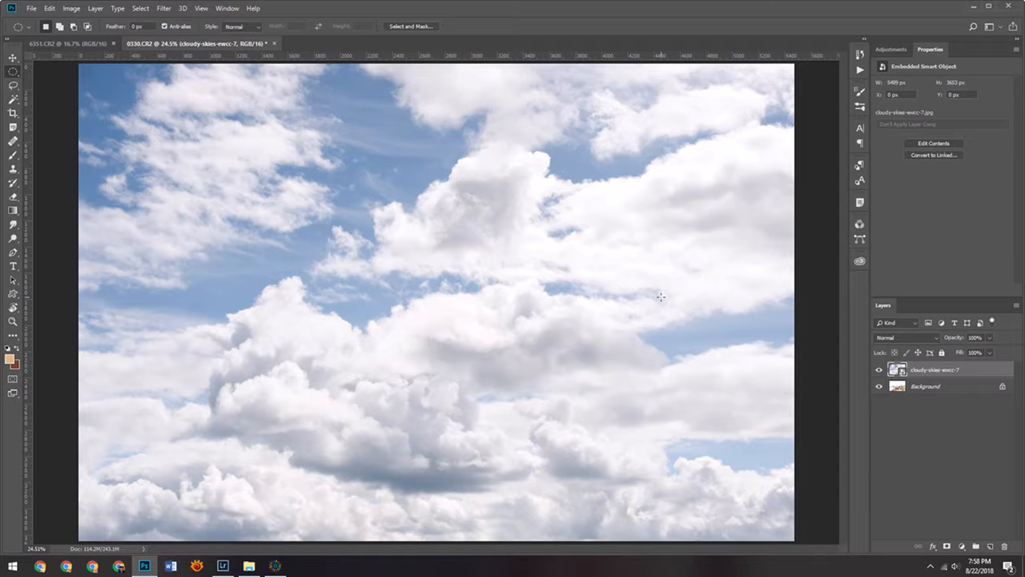
Compare the photo with and without the cloud layer, and set that layer's blend mode to Multiply.
left_click(880, 371)
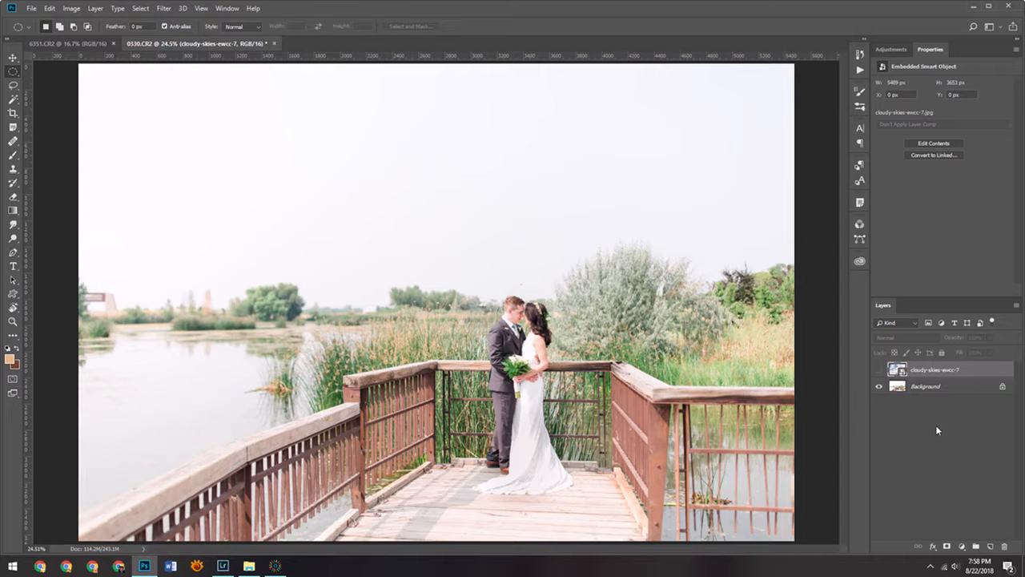
left_click(879, 370)
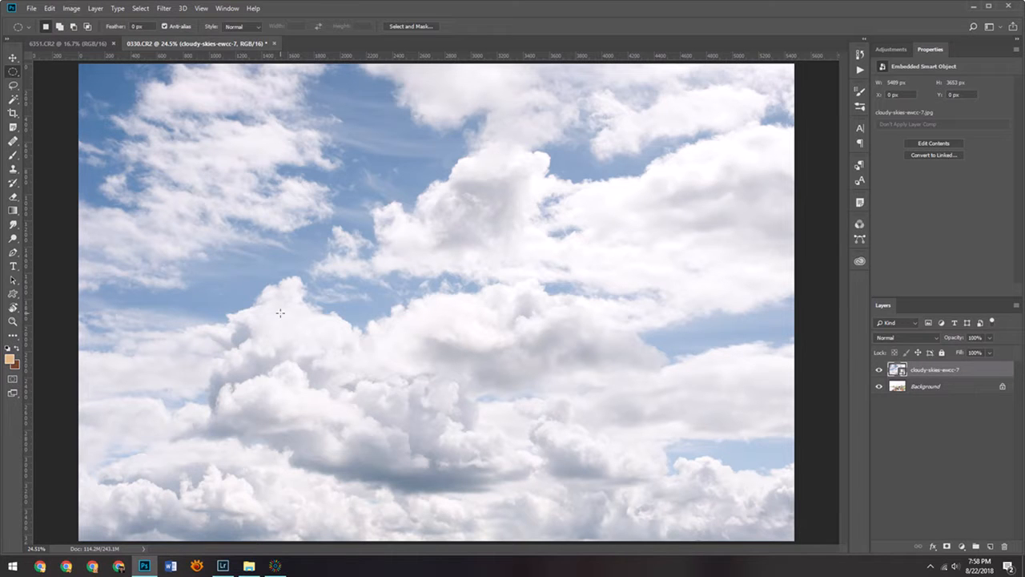
left_click(905, 337)
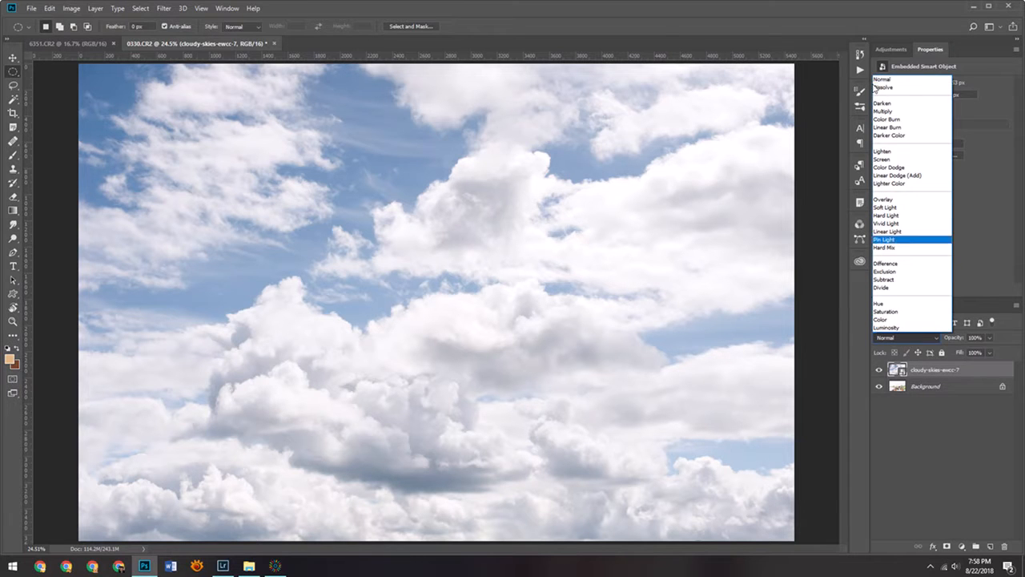
left_click(892, 110)
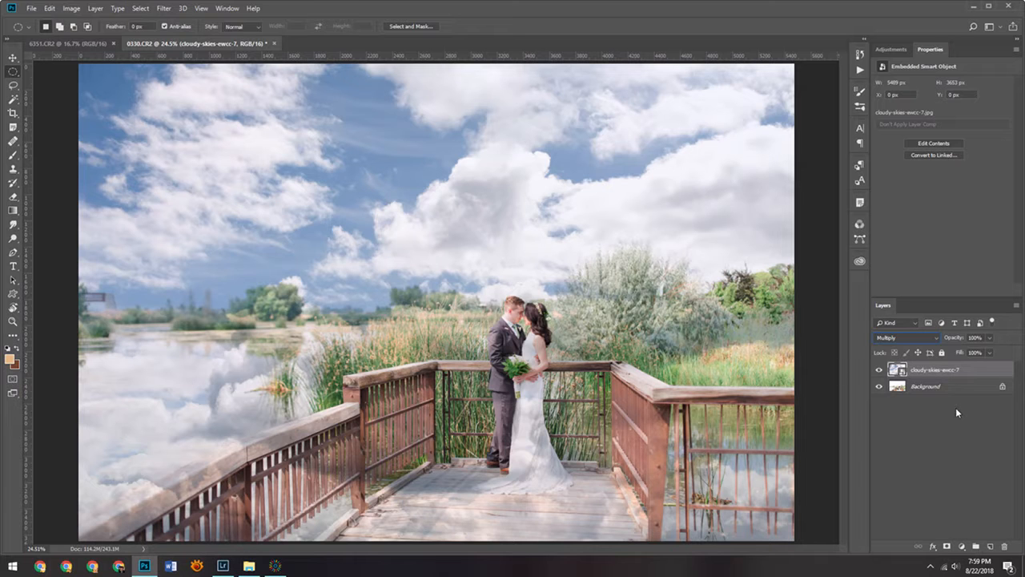
Add a layer mask to the cloud layer and brush black over the couple and the central deck to hide the clouds there.
left_click(946, 550)
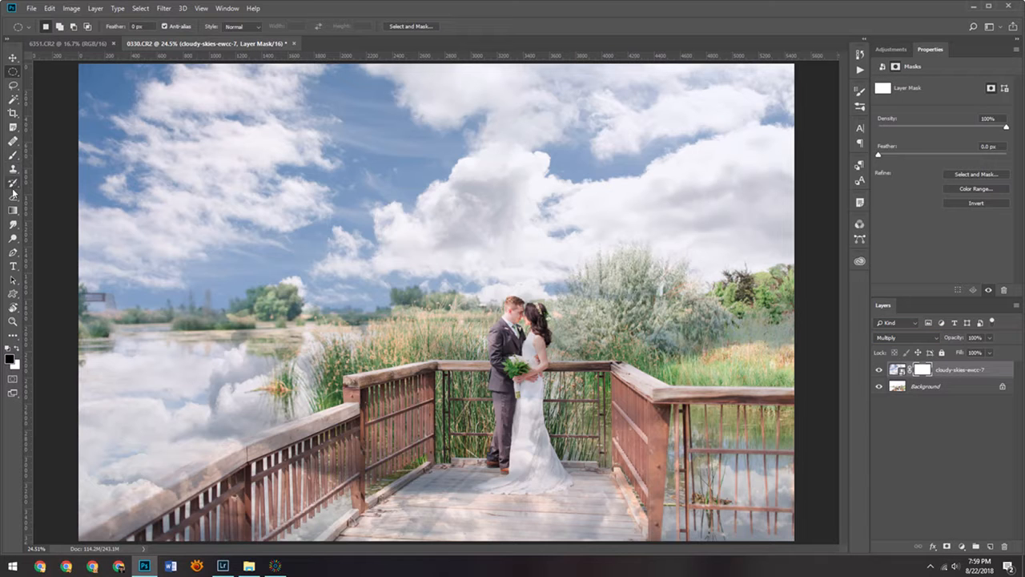
left_click(13, 154)
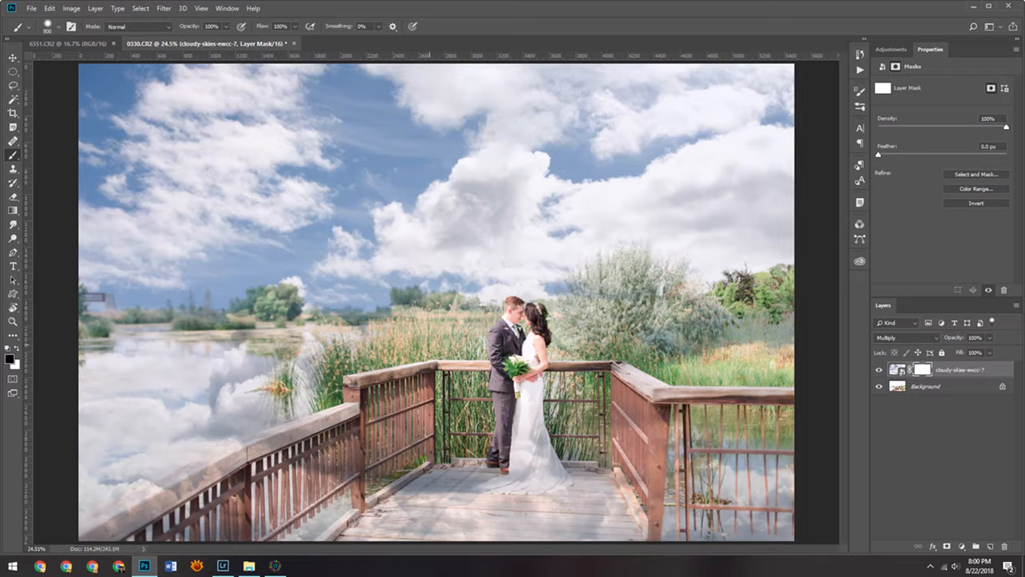
mouse_move(398, 415)
left_mouse_down()
mouse_move(348, 481)
mouse_move(604, 497)
left_mouse_up()
left_click_drag(589, 459, 503, 389)
left_click_drag(539, 348, 435, 359)
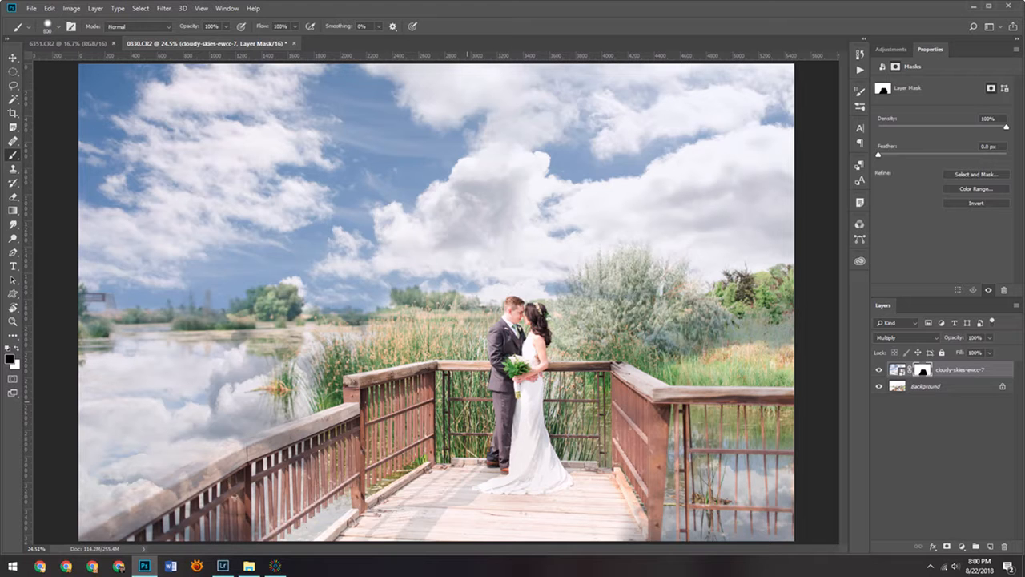
Mask the clouds off the reeds, bushes, railings, lake and far shoreline with black.
mouse_move(515, 370)
left_mouse_down()
mouse_move(587, 348)
mouse_move(613, 324)
mouse_move(705, 344)
mouse_move(754, 327)
mouse_move(609, 367)
left_mouse_up()
mouse_move(445, 329)
left_mouse_down()
mouse_move(241, 320)
mouse_move(121, 377)
mouse_move(304, 473)
mouse_move(121, 521)
mouse_move(745, 512)
mouse_move(741, 437)
mouse_move(796, 376)
left_mouse_up()
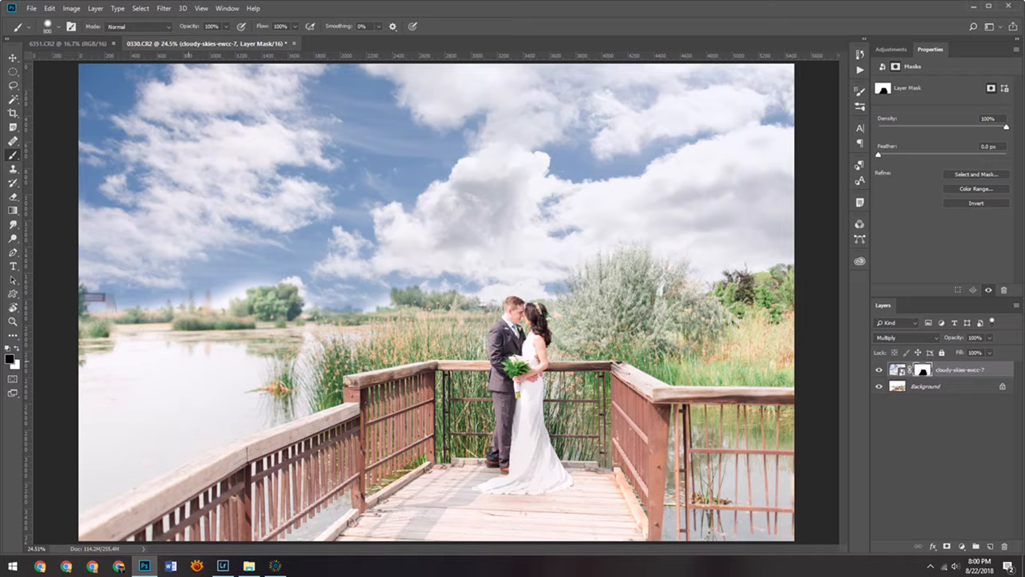
left_click_drag(232, 298, 84, 301)
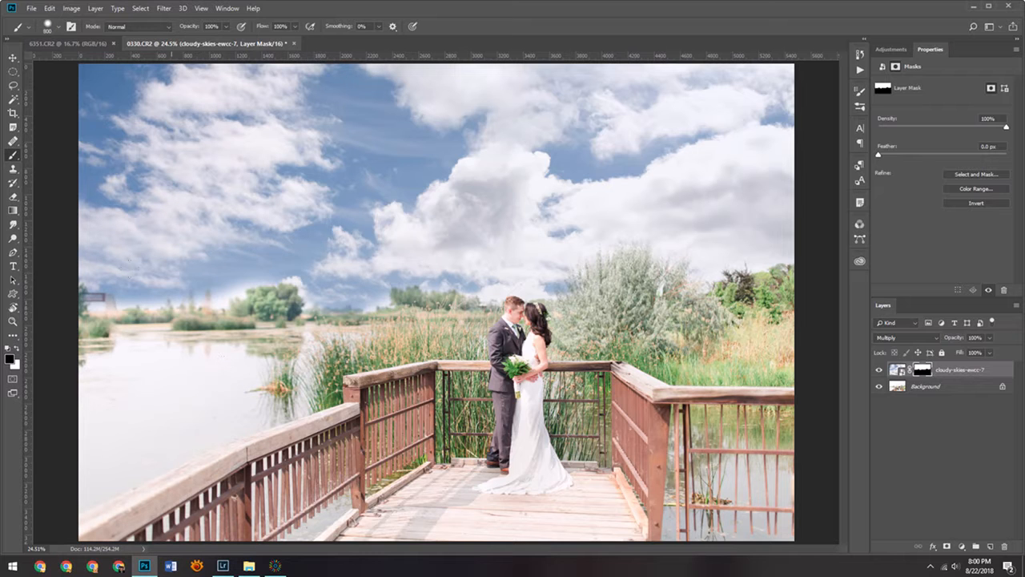
Paint the clouds back above the far treeline with white, and refine the mask along the horizon with black.
key("x")
mouse_move(132, 240)
left_mouse_down()
mouse_move(216, 255)
mouse_move(413, 255)
left_mouse_up()
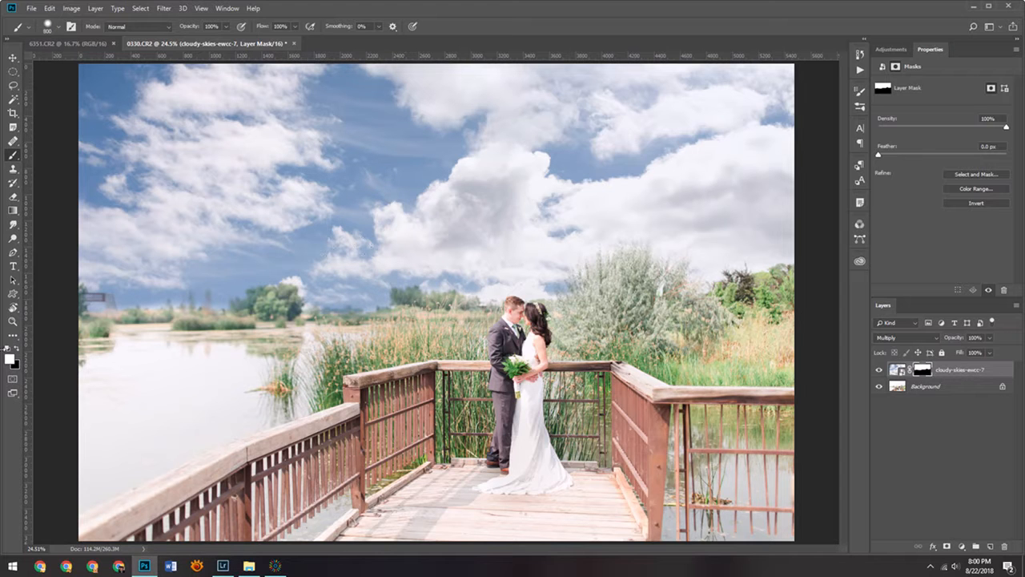
left_click(17, 349)
mouse_move(152, 304)
left_mouse_down()
mouse_move(104, 303)
mouse_move(252, 295)
mouse_move(384, 309)
mouse_move(425, 288)
mouse_move(484, 287)
left_mouse_up()
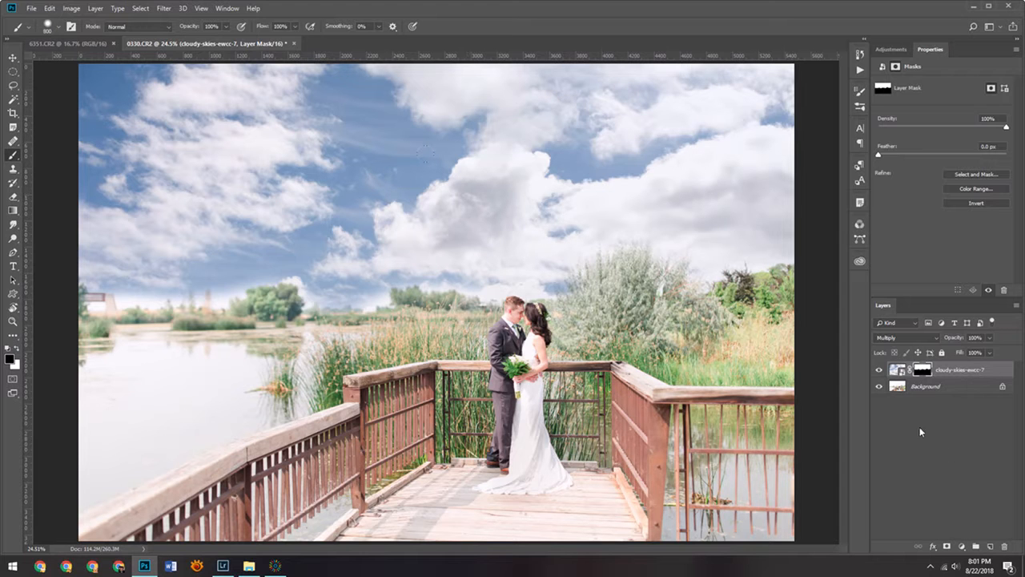
Lower the cloud layer's opacity to 24% and paint white on its mask over the lake to restore the cloud reflection.
left_click(990, 340)
left_click_drag(991, 353, 953, 351)
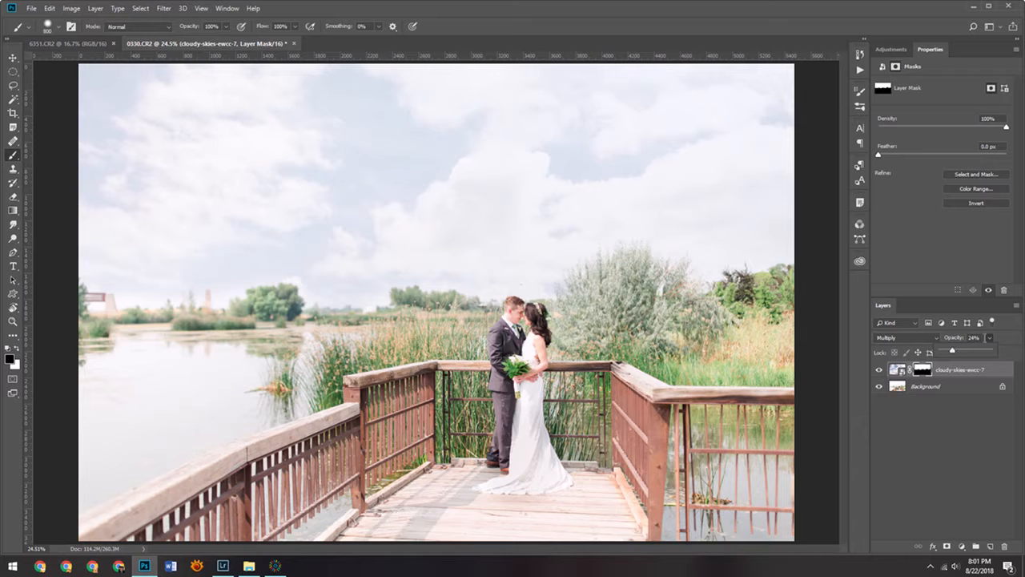
left_click(1008, 342)
left_click(17, 350)
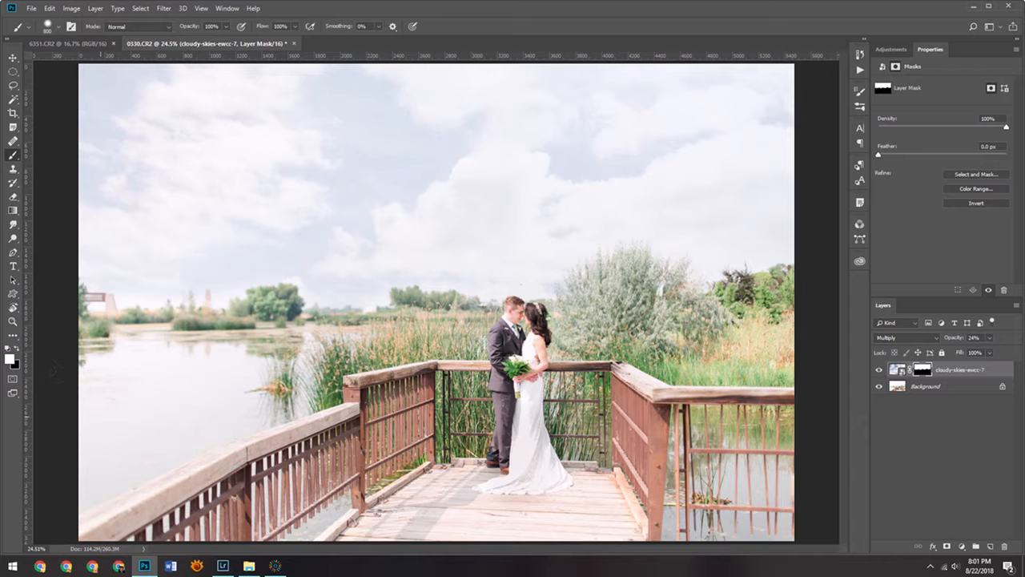
mouse_move(102, 373)
left_mouse_down()
mouse_move(193, 347)
mouse_move(138, 359)
left_mouse_up()
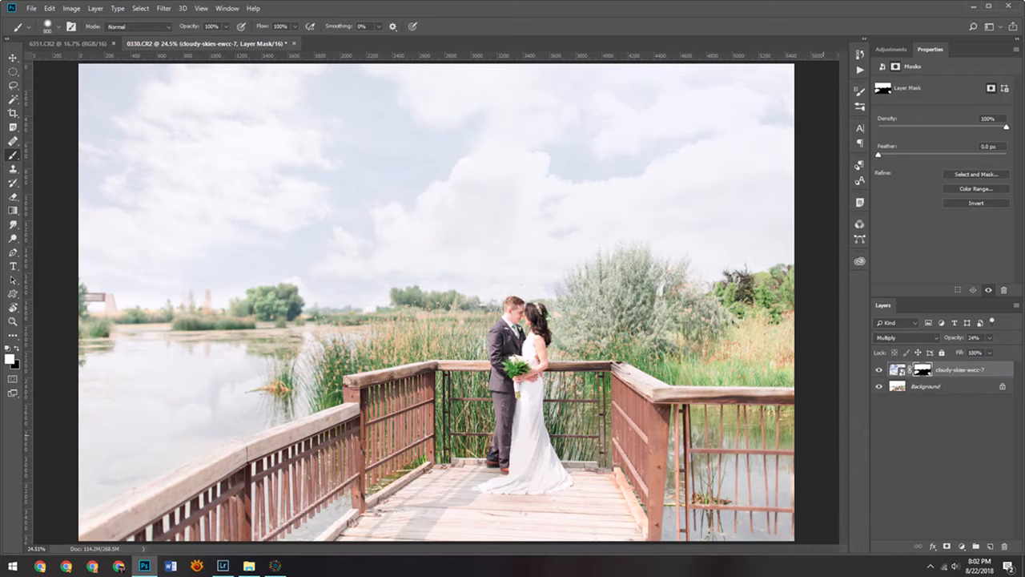
Close 0330.CR2 without saving and fit the 6351.CR2 photo to the window.
left_click(294, 46)
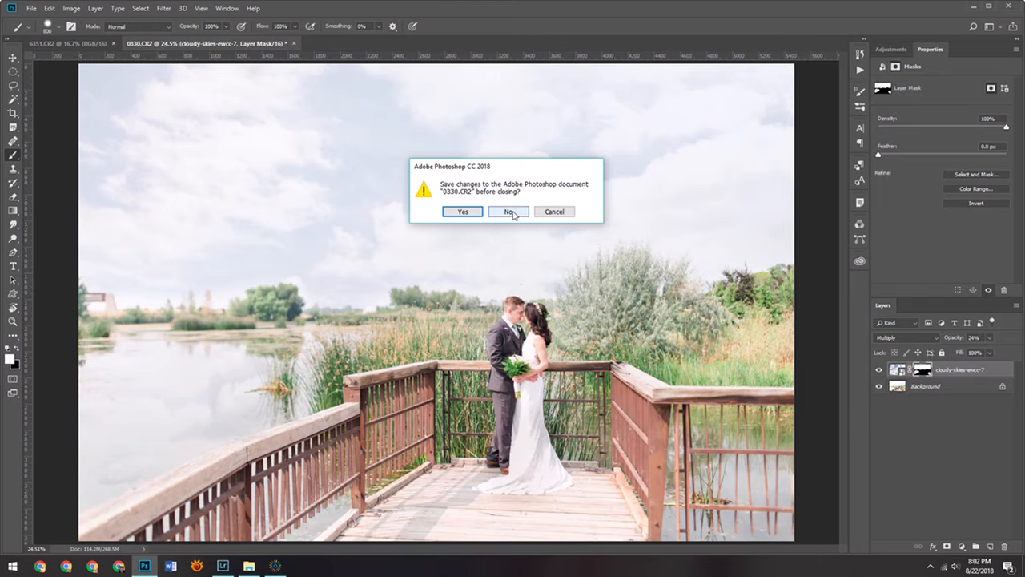
left_click(511, 213)
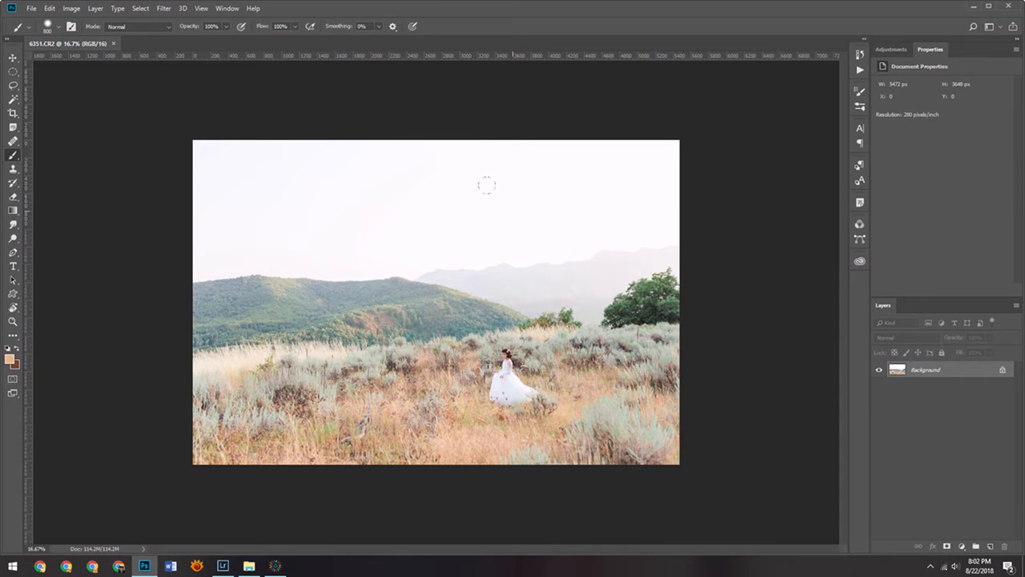
key("ctrl+0")
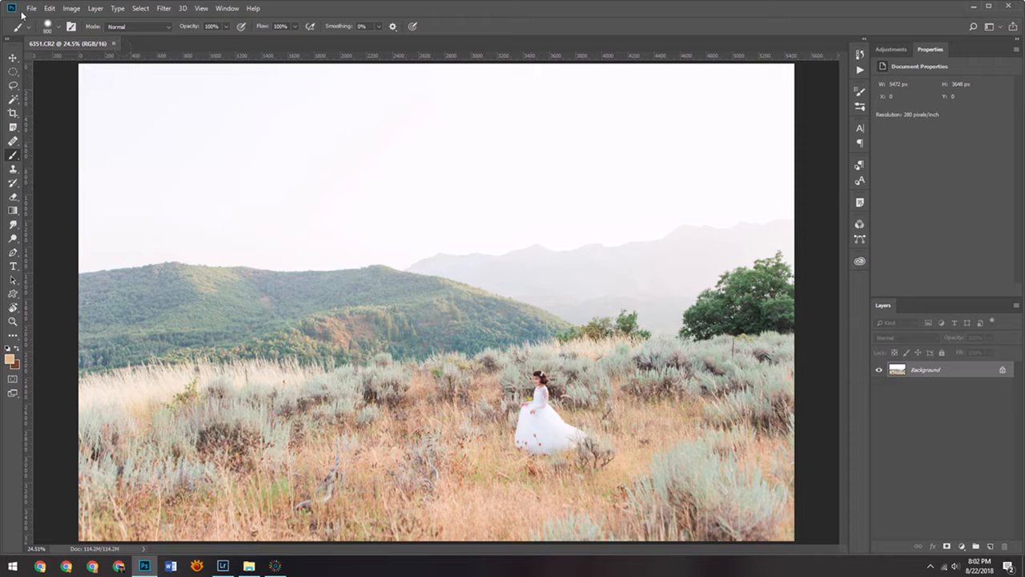
Place the pink sky image IMG_3983.jpg from the skies folder into the 6351.CR2 photo.
left_click(257, 566)
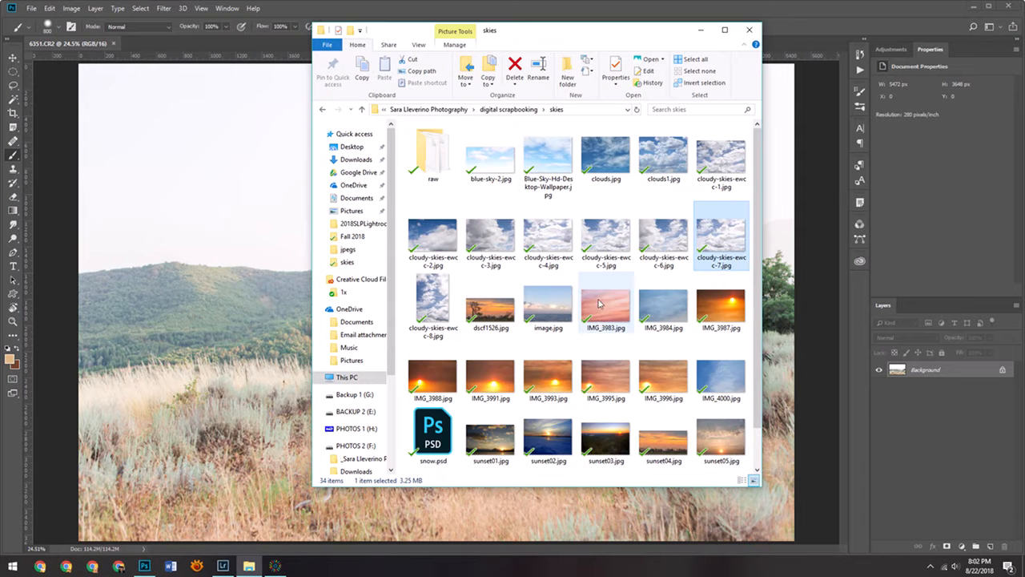
left_click(616, 315)
left_click_drag(616, 316, 174, 206)
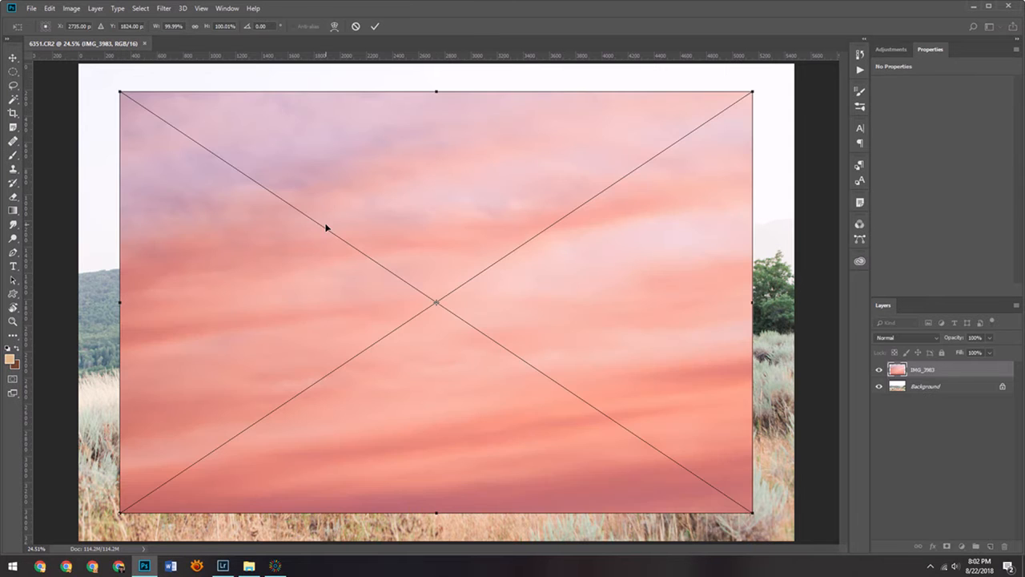
Align and scale the pink sky image to cover the whole canvas, and set its blend mode to Multiply.
left_click_drag(327, 227, 286, 202)
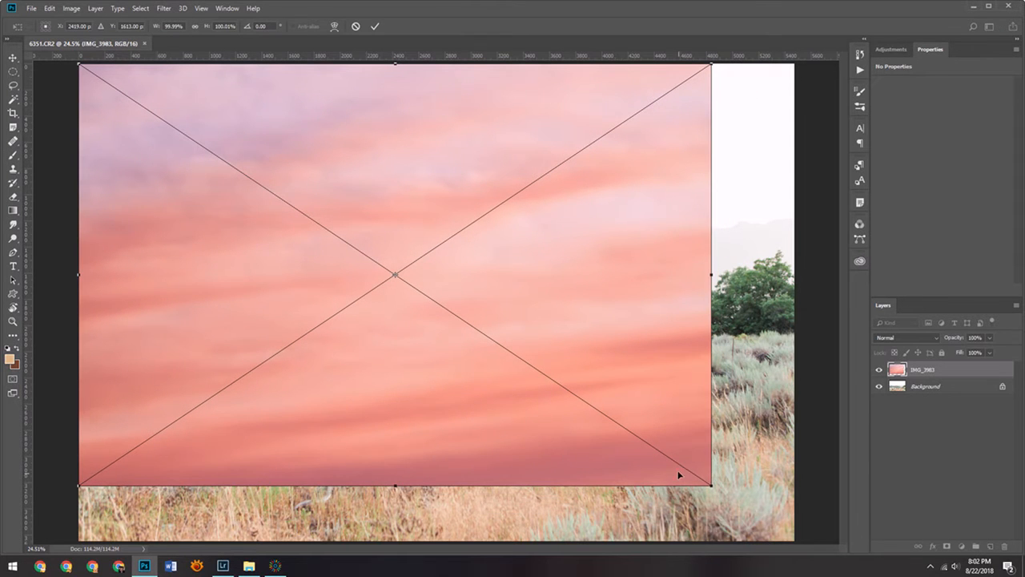
left_click_drag(711, 485, 786, 556)
key("Return")
left_click(890, 343)
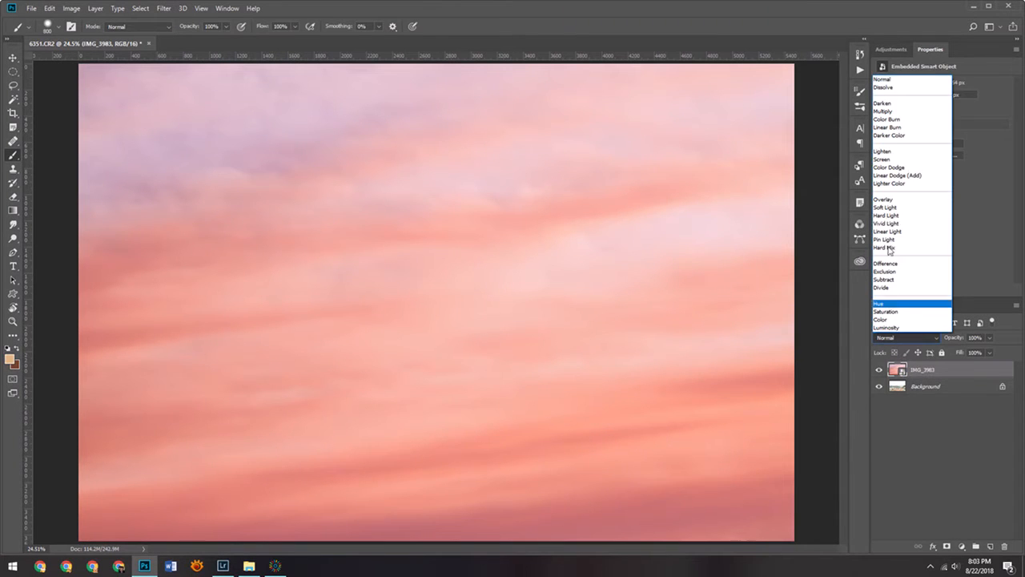
left_click(883, 117)
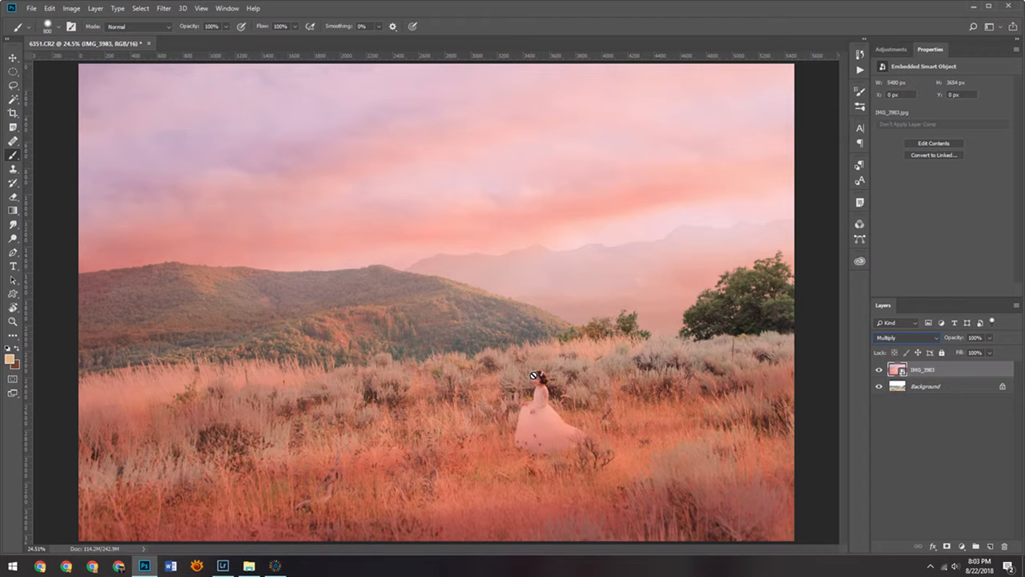
Add a layer mask to the IMG_3983 layer and paint black over the bride, the foreground field and the lower green hill.
left_click(946, 546)
left_click(17, 348)
mouse_move(87, 386)
left_mouse_down()
mouse_move(290, 490)
mouse_move(169, 516)
left_mouse_up()
mouse_move(352, 504)
left_mouse_down()
mouse_move(665, 505)
mouse_move(417, 425)
mouse_move(505, 368)
mouse_move(409, 321)
mouse_move(120, 308)
mouse_move(104, 280)
mouse_move(64, 282)
left_mouse_up()
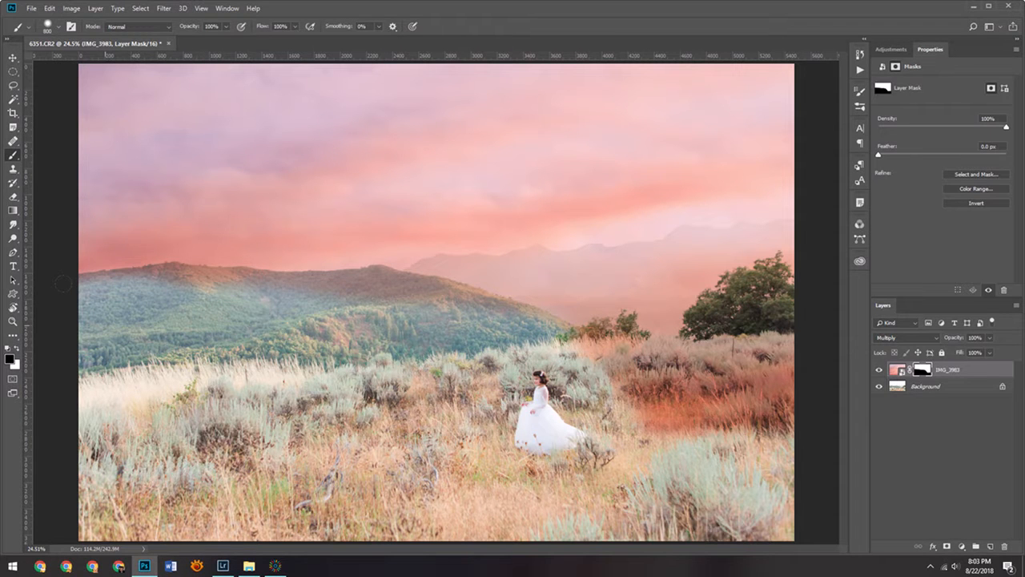
Mask the pink sky off the remaining brush, the tree, the distant mountains and the green hill's ridge.
mouse_move(257, 327)
left_mouse_down()
mouse_move(512, 289)
mouse_move(478, 281)
mouse_move(764, 285)
mouse_move(789, 345)
mouse_move(787, 392)
mouse_move(745, 400)
left_mouse_up()
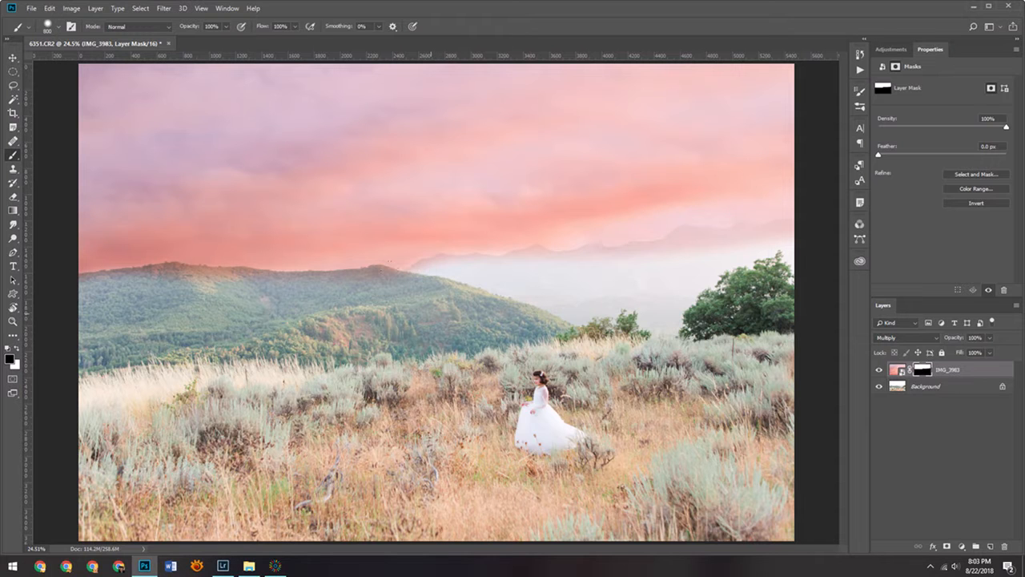
left_click_drag(609, 248, 773, 227)
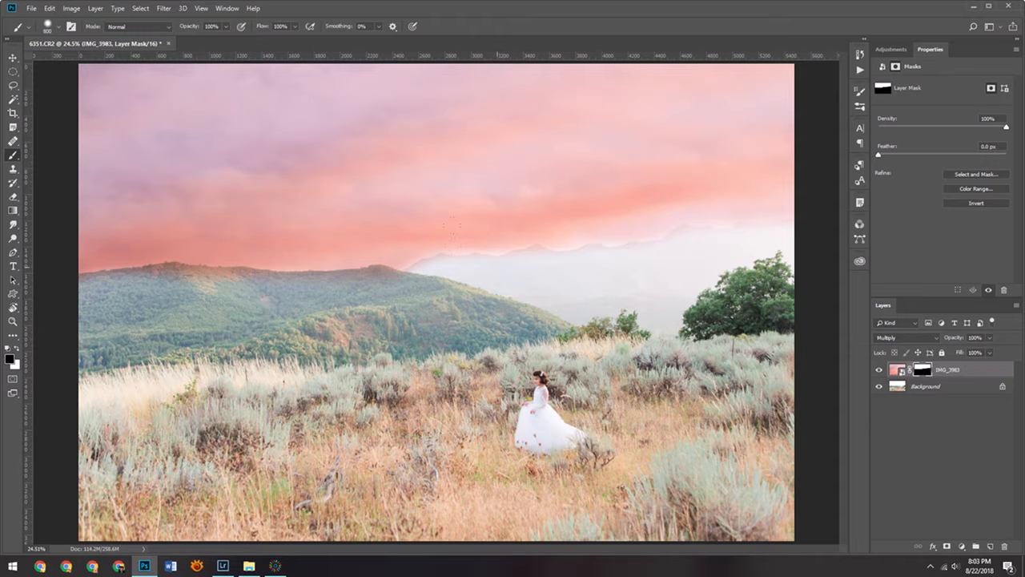
mouse_move(373, 272)
left_mouse_down()
mouse_move(56, 282)
mouse_move(96, 269)
left_mouse_up()
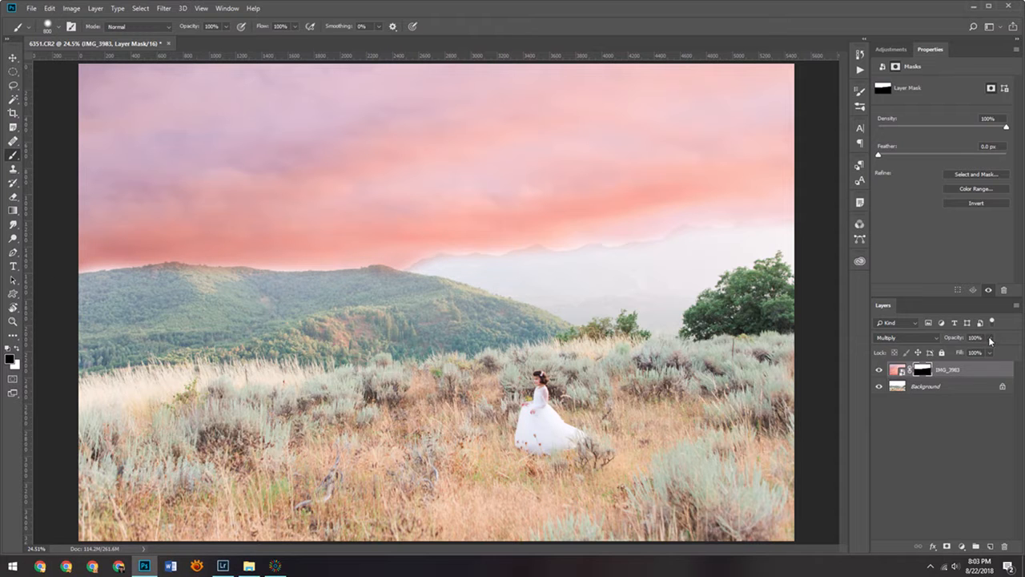
Lower the pink sky layer's opacity to 37%.
left_click(990, 339)
left_click_drag(926, 355, 960, 350)
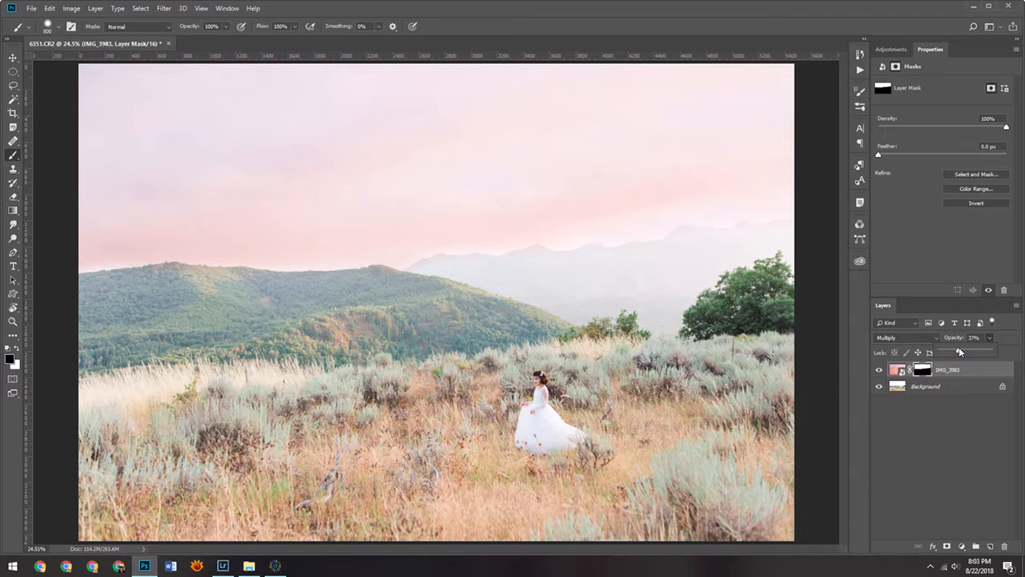
left_click(990, 338)
Set up a white brush at size 1200 and 53% opacity for painting on the pink sky layer's mask.
left_click(16, 349)
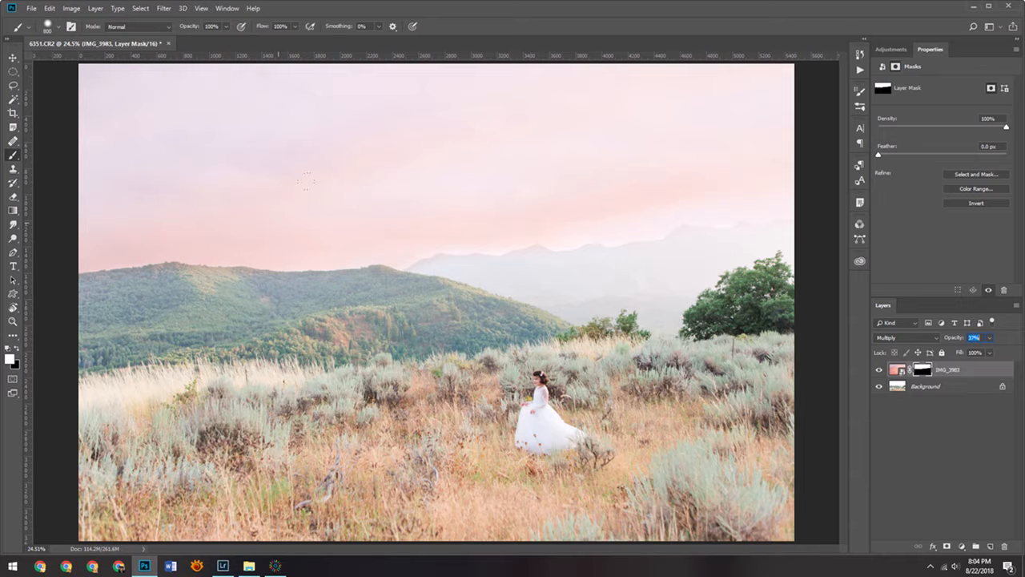
key("Return")
key("bracketright")
key("bracketright")
left_click(226, 26)
left_click_drag(198, 35, 206, 38)
left_click(227, 28)
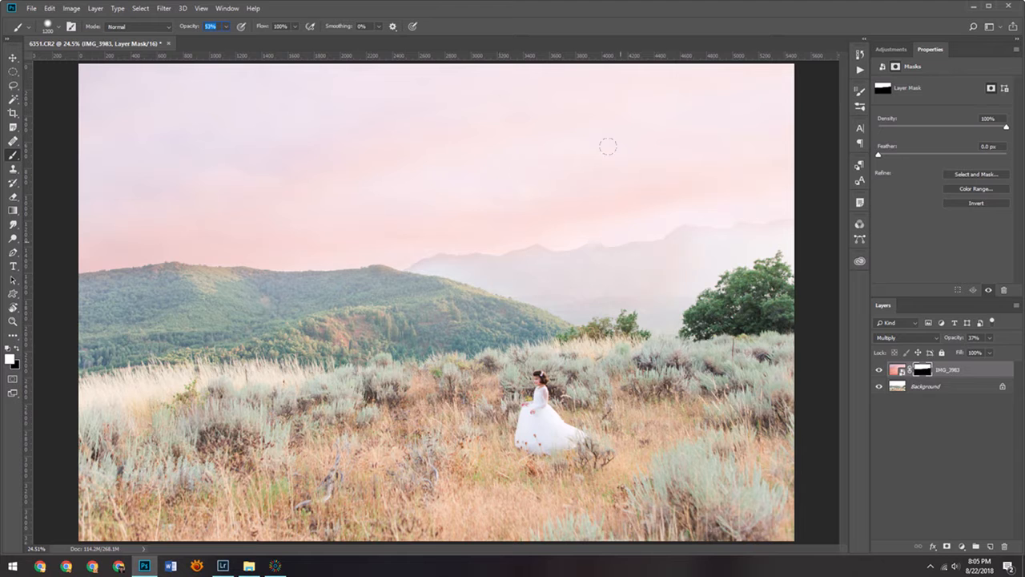
key("Return")
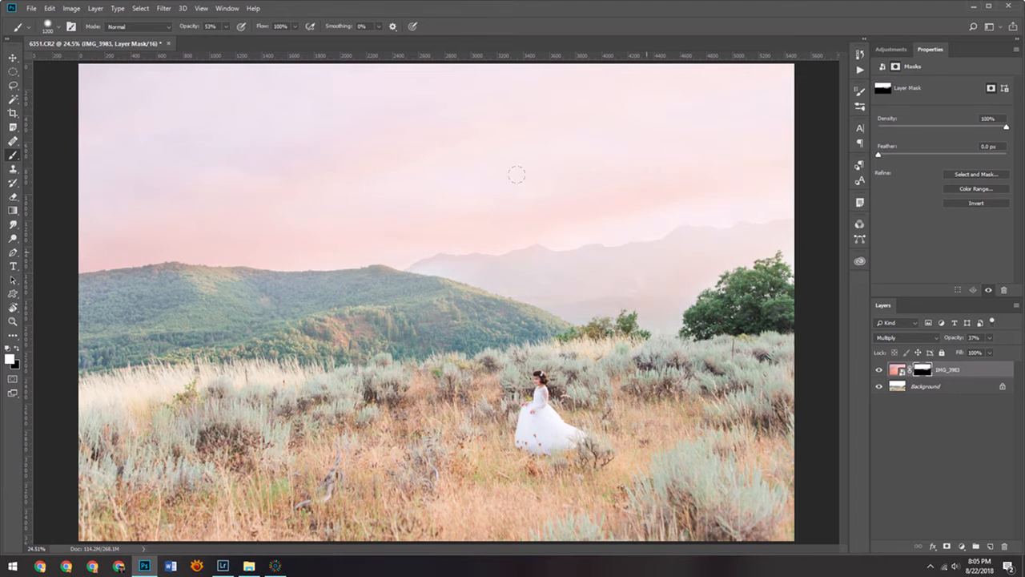